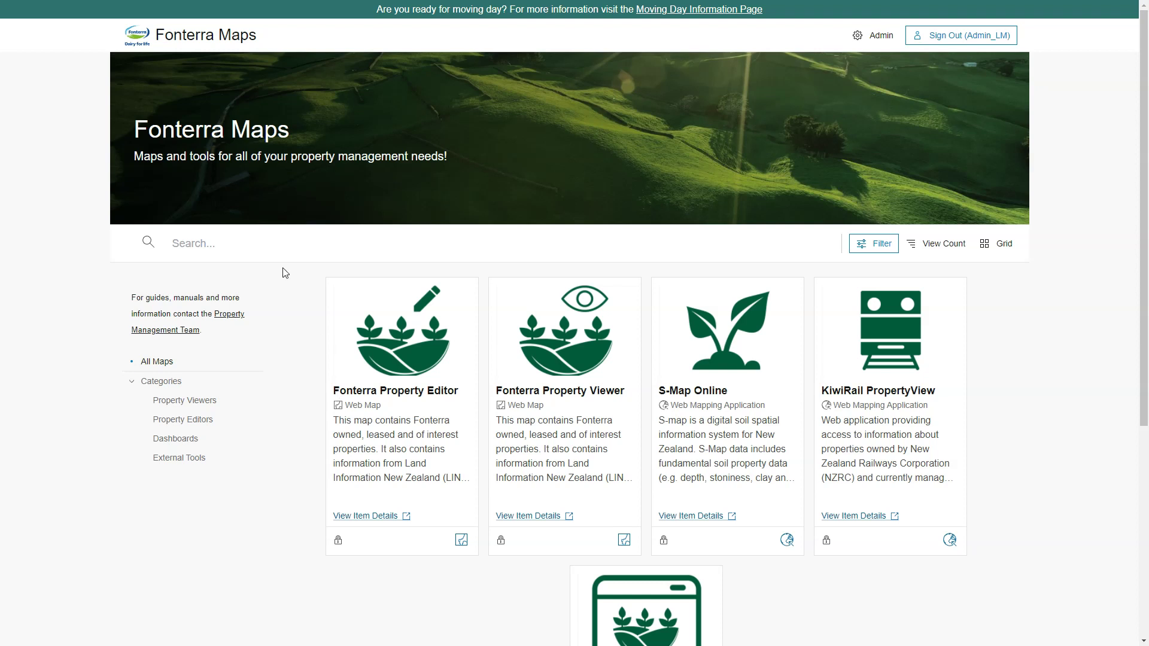
Open the Fonterra Property Viewer map from its card
{"action": "mouse_move", "coordinate": [428, 9]}
{"action": "scroll", "coordinate": [452, 418], "scroll_direction": "down", "scroll_amount": 4}
{"action": "scroll", "coordinate": [477, 429], "scroll_direction": "down", "scroll_amount": 2}
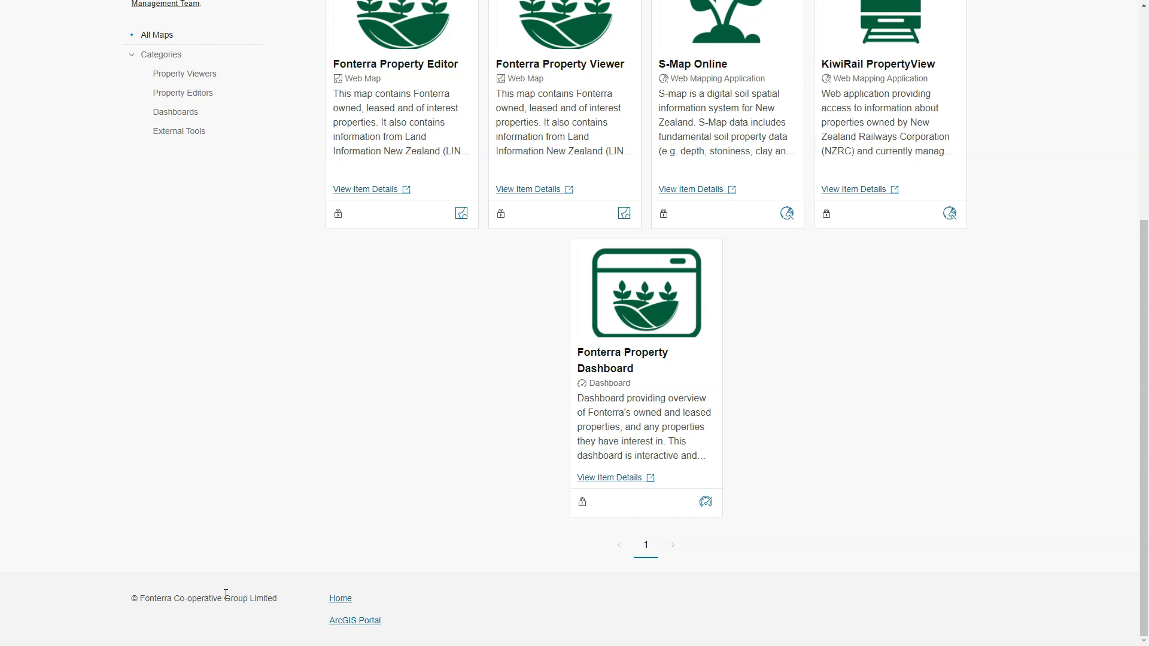
{"action": "scroll", "coordinate": [226, 595], "scroll_direction": "up", "scroll_amount": 1}
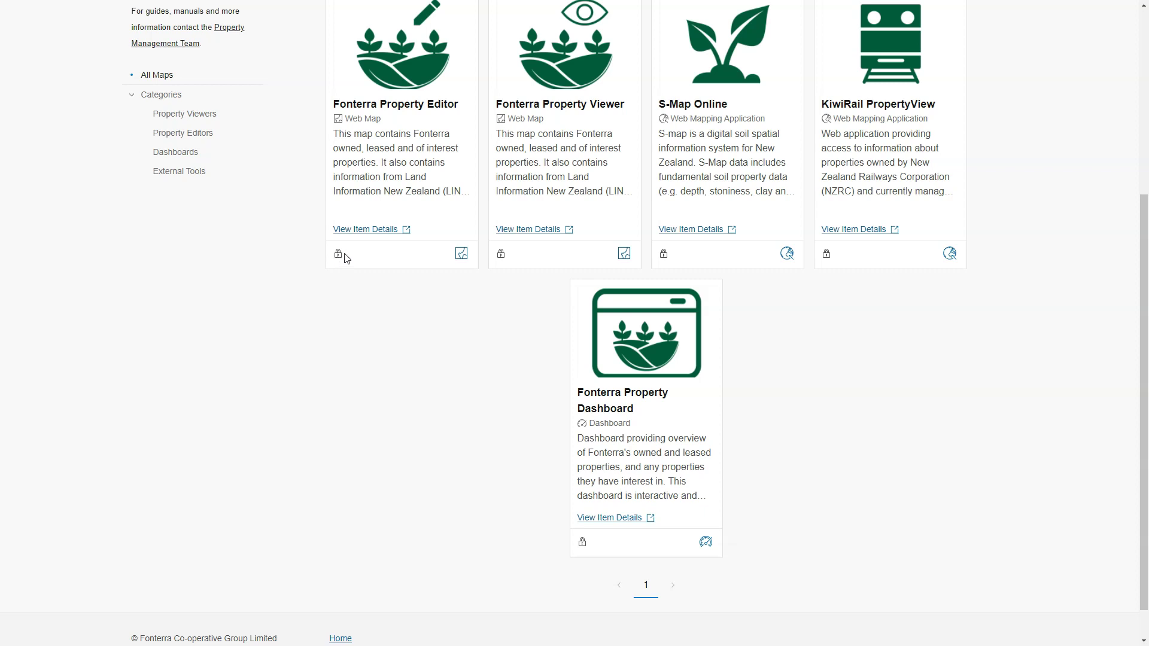
{"action": "mouse_move", "coordinate": [617, 90]}
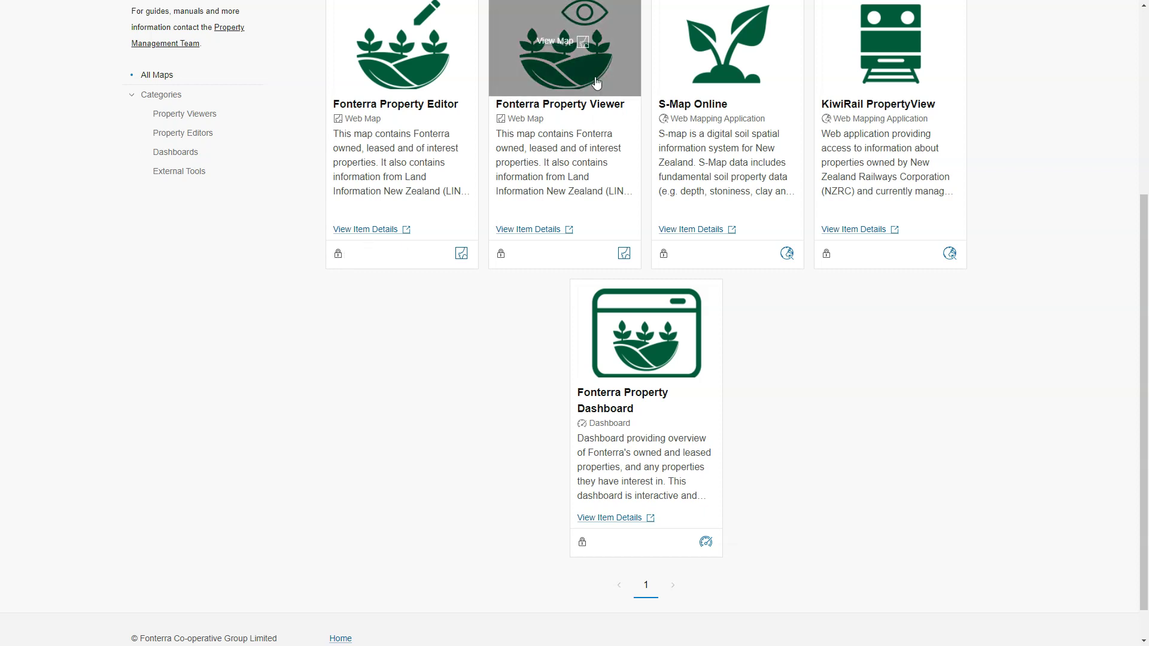
{"action": "scroll", "coordinate": [564, 83], "scroll_direction": "up", "scroll_amount": 1}
{"action": "left_click", "coordinate": [565, 83]}
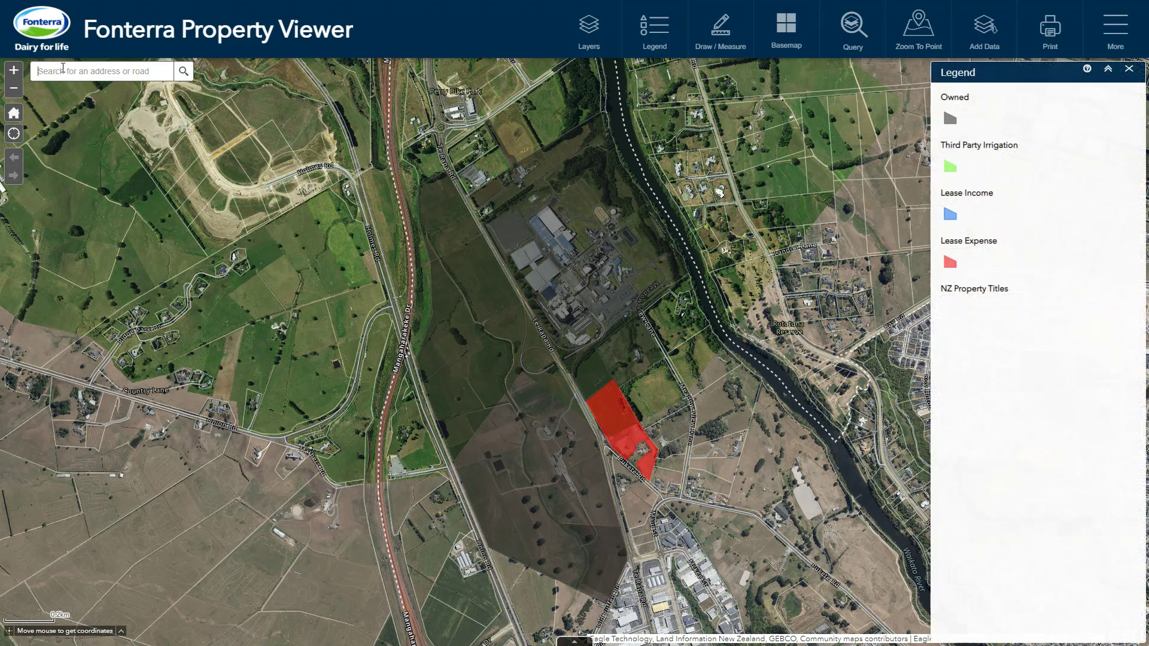
Search for 1 Hurndall Street East, Maungaturoto and show details for owned title NA924/96
{"action": "left_click", "coordinate": [63, 70]}
{"action": "type", "text": "1 hurne"}
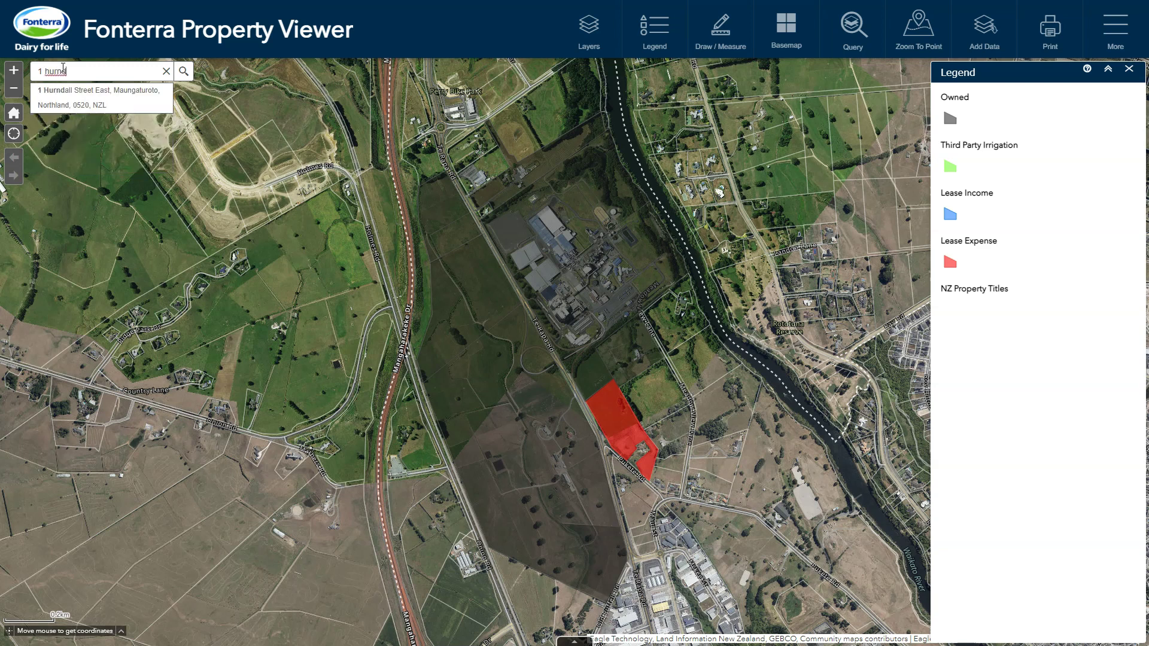
{"action": "left_click", "coordinate": [89, 99]}
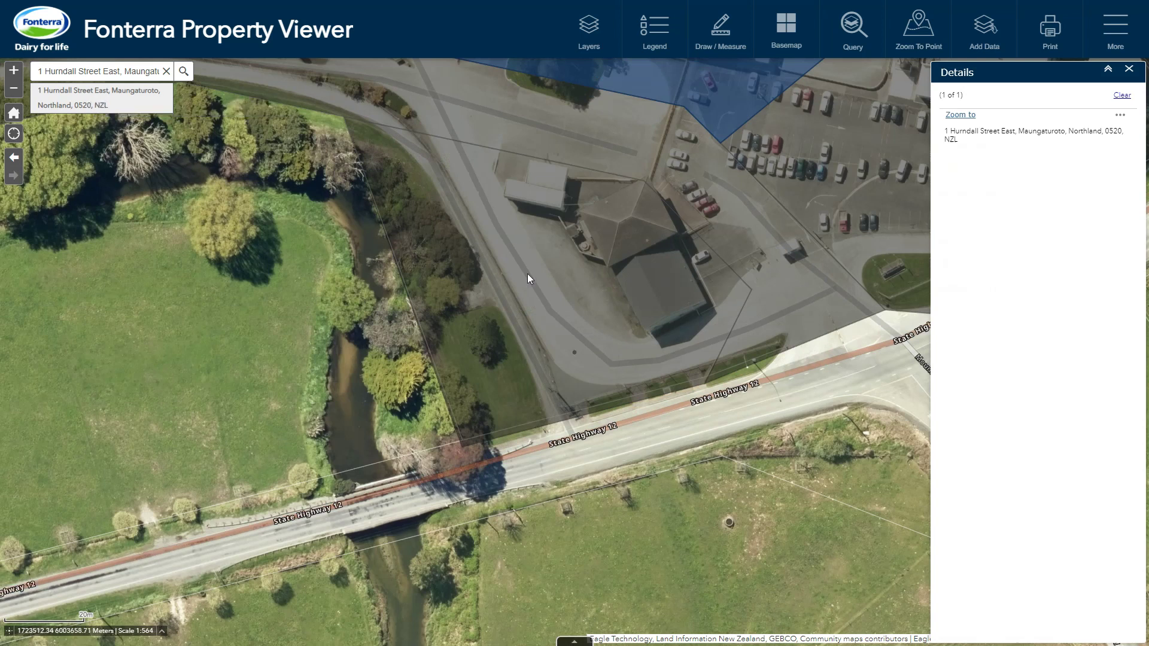
{"action": "left_click", "coordinate": [491, 301]}
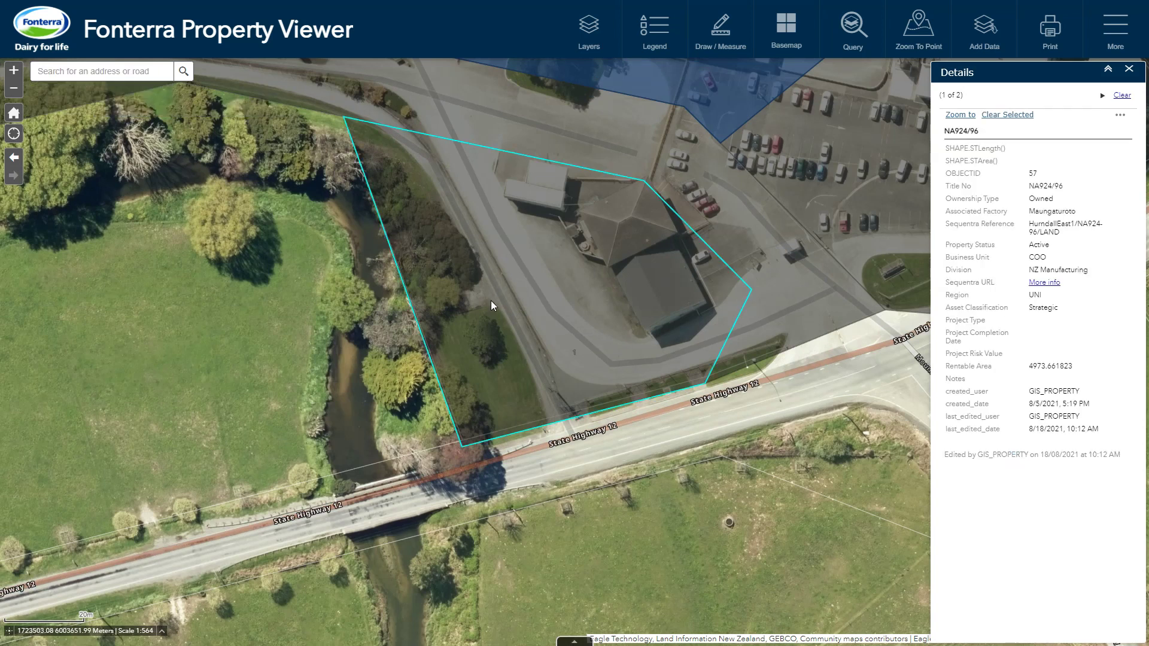
Go to the next feature and open the Property Explorer record for parcel 5167293, title NA924/96
{"action": "left_click", "coordinate": [1103, 97]}
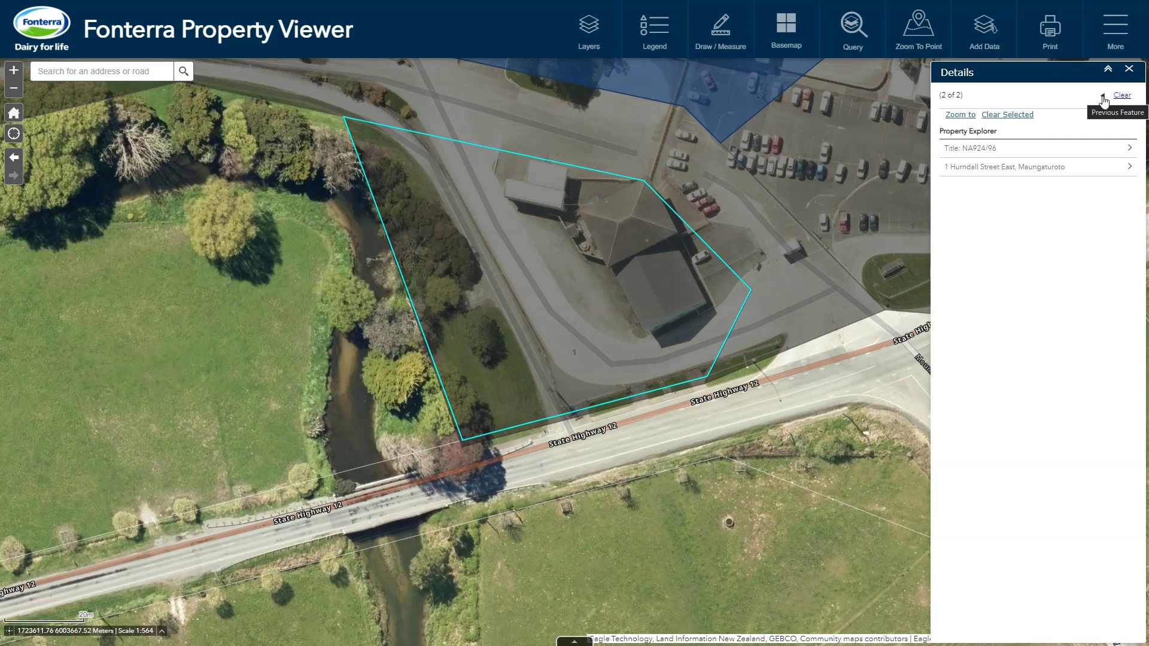
{"action": "left_click", "coordinate": [996, 169]}
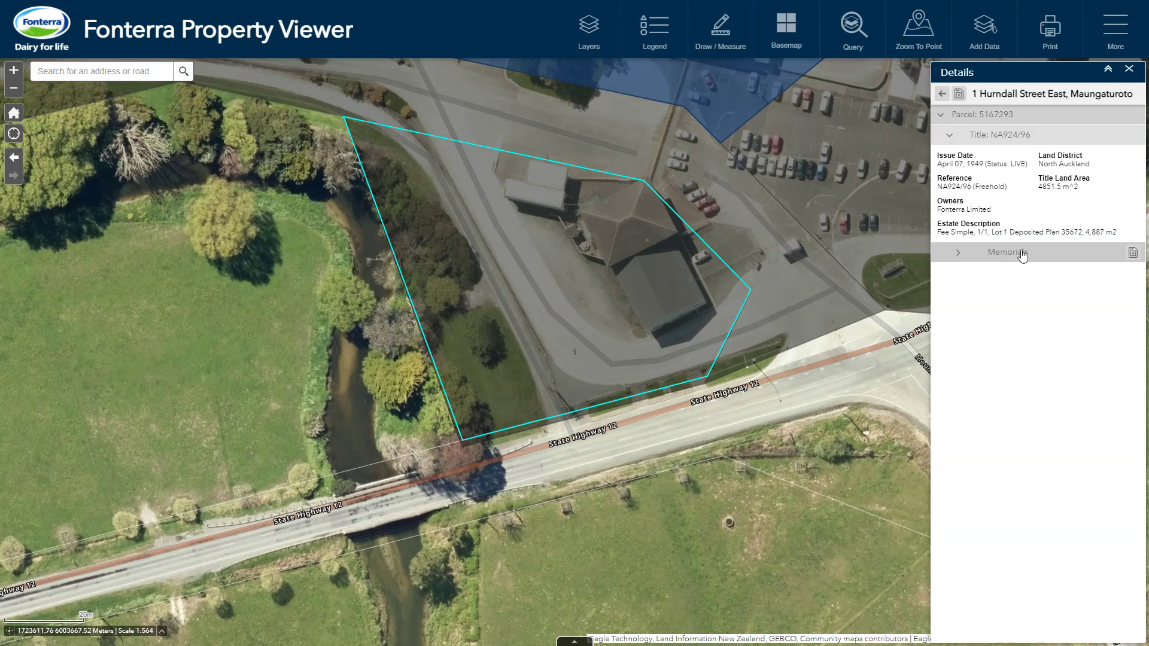
{"action": "left_click", "coordinate": [985, 257]}
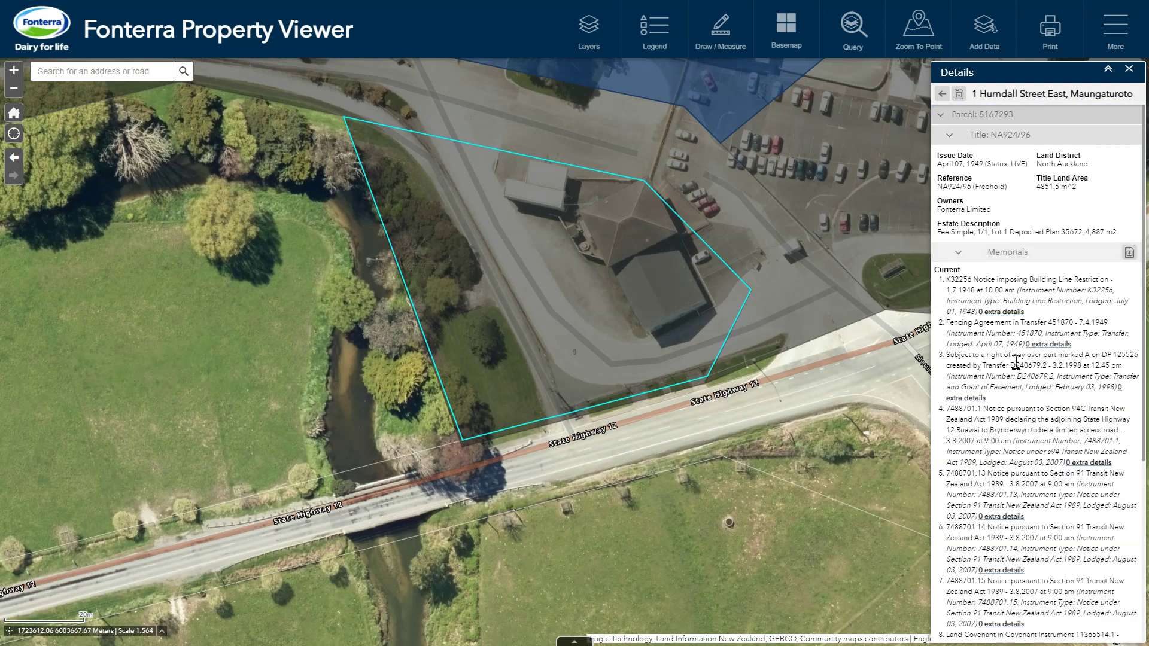
{"action": "scroll", "coordinate": [1021, 363], "scroll_direction": "down", "scroll_amount": 3}
{"action": "scroll", "coordinate": [1021, 362], "scroll_direction": "up", "scroll_amount": 5}
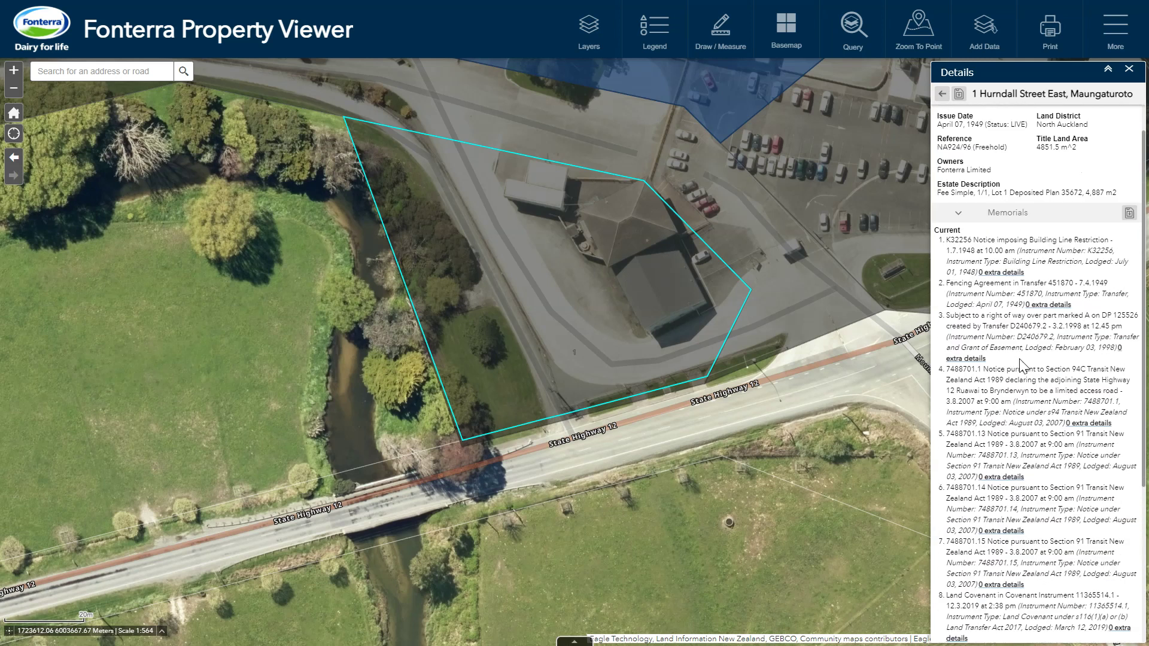
{"action": "left_click", "coordinate": [1006, 272]}
{"action": "left_click", "coordinate": [943, 94]}
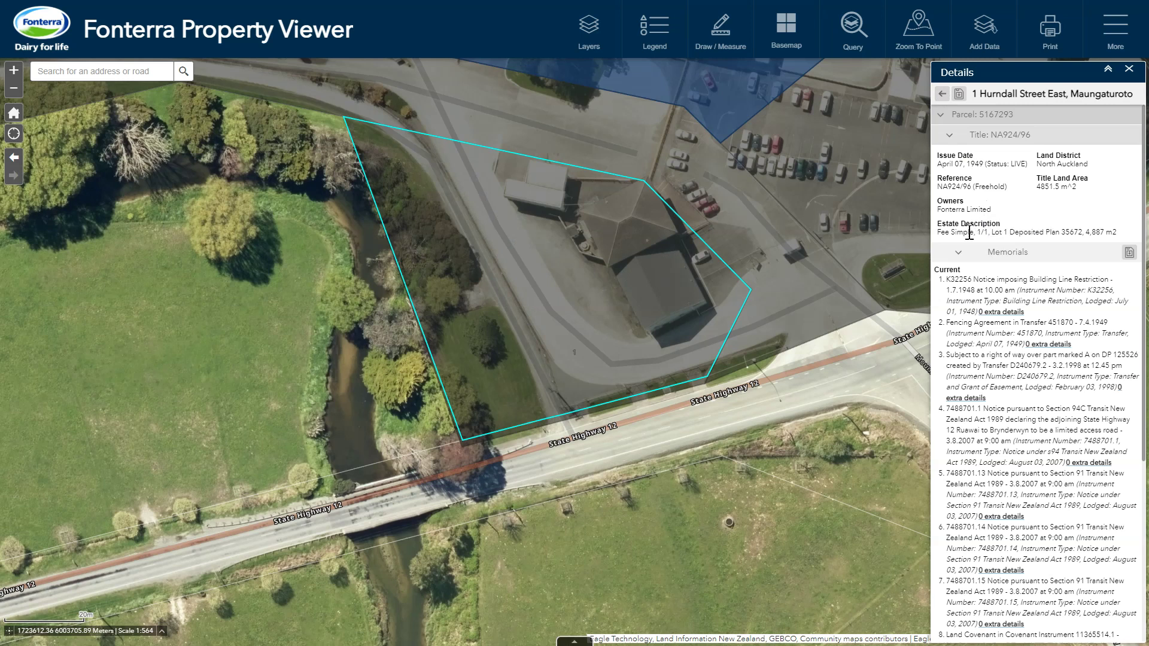
{"action": "left_click", "coordinate": [978, 256]}
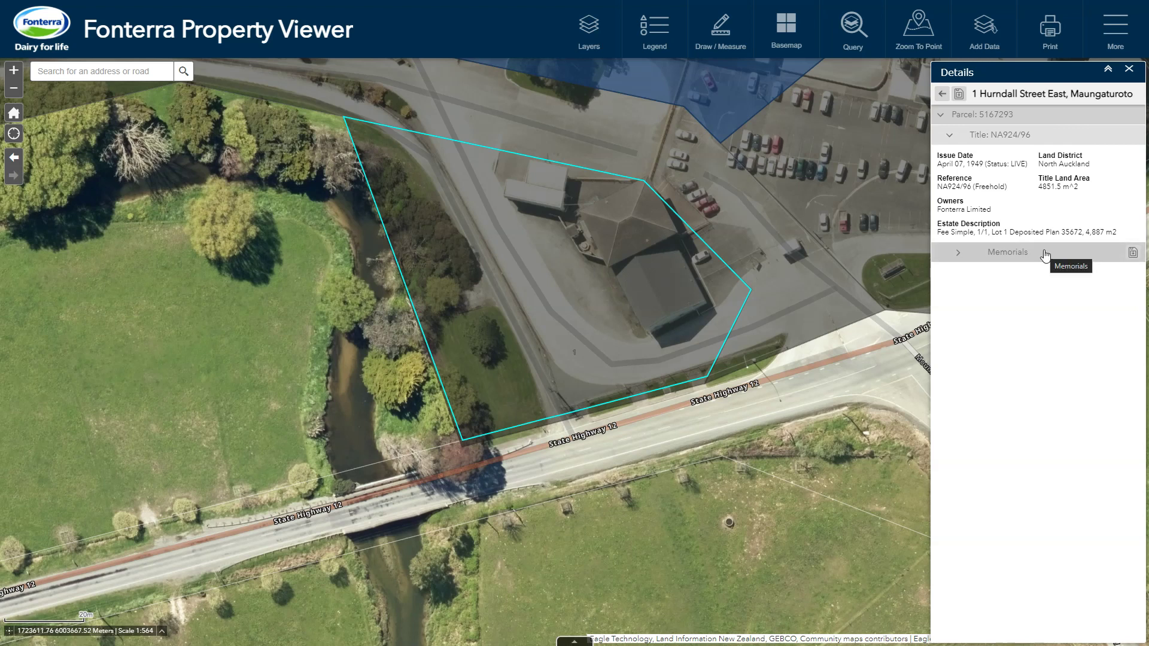
{"action": "mouse_move", "coordinate": [999, 136]}
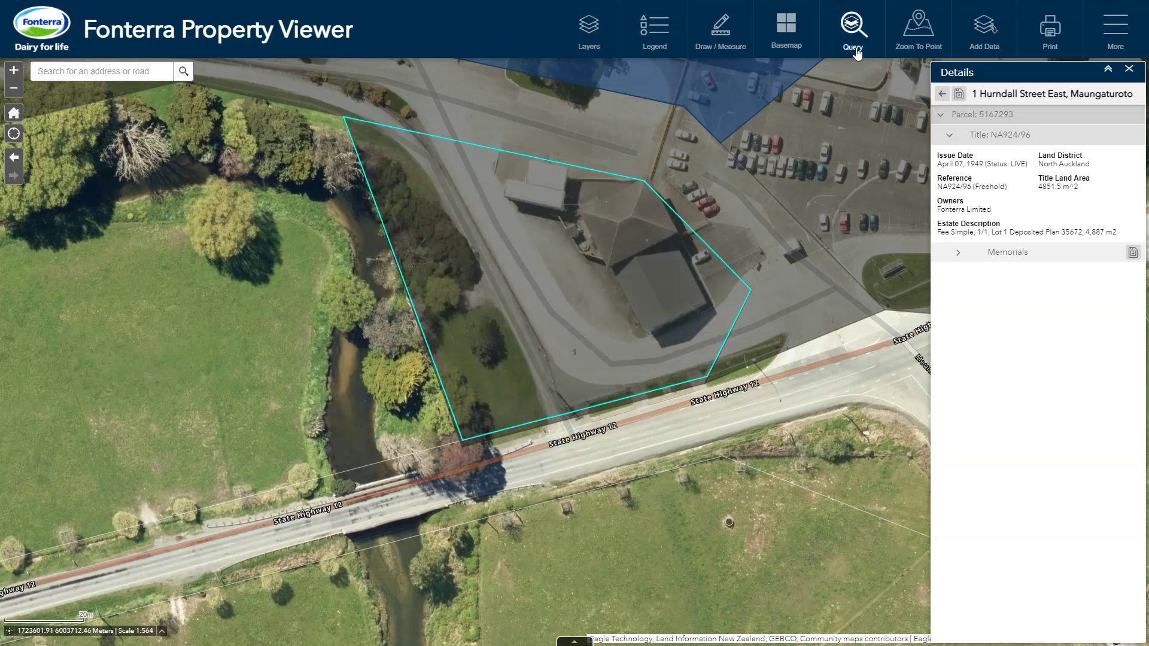
Query properties by owner name 'Fonterra' to list five Fonterra Limited titles
{"action": "left_click", "coordinate": [853, 27]}
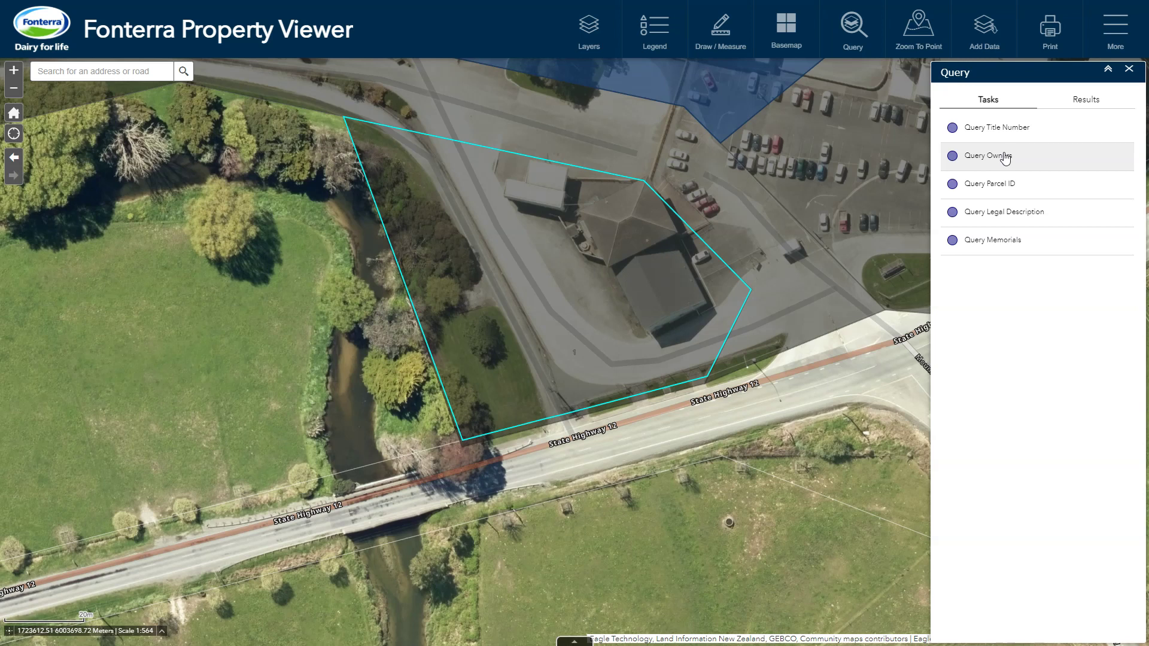
{"action": "left_click", "coordinate": [1006, 158]}
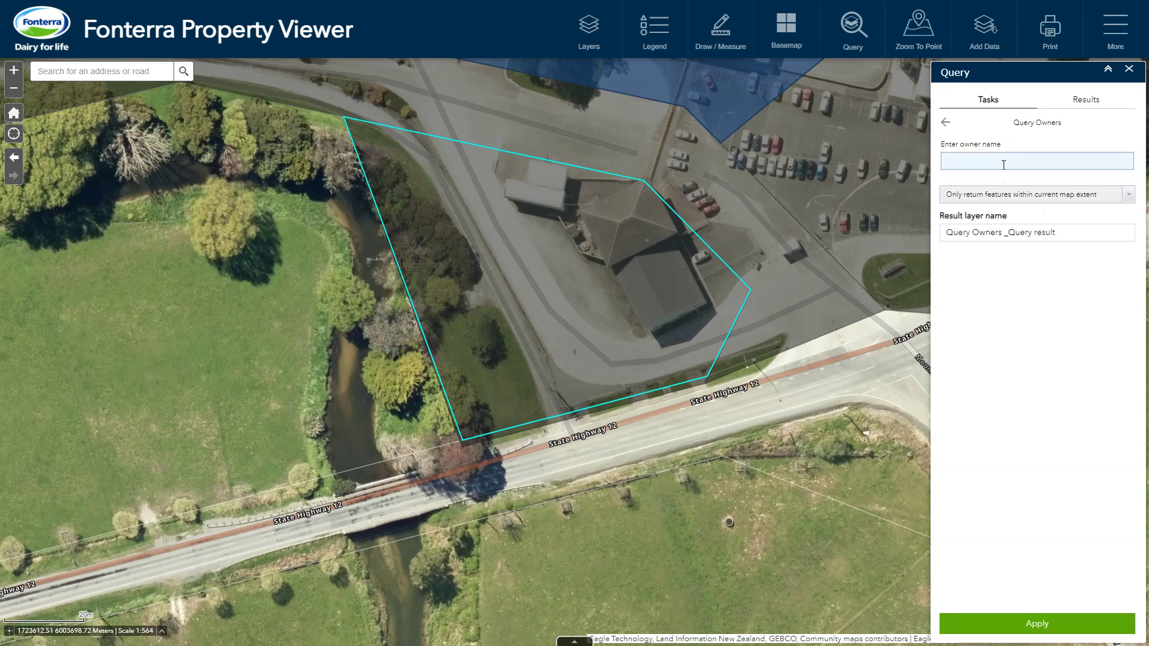
{"action": "left_click", "coordinate": [986, 163]}
{"action": "type", "text": "Fonterra"}
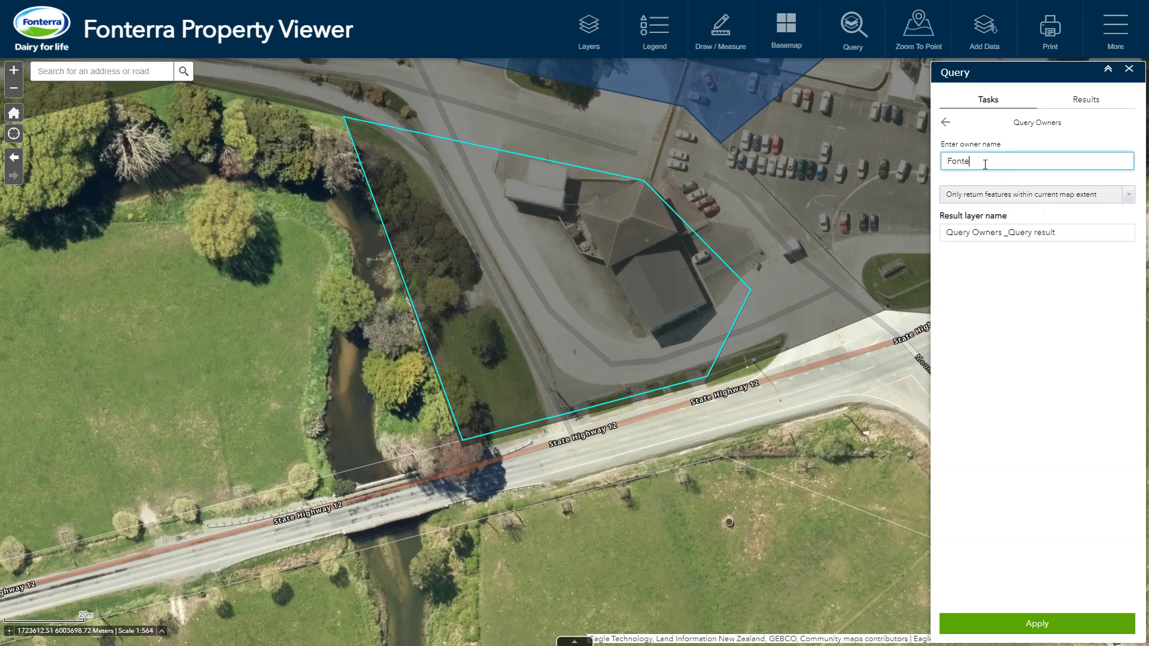
{"action": "key", "text": "Return"}
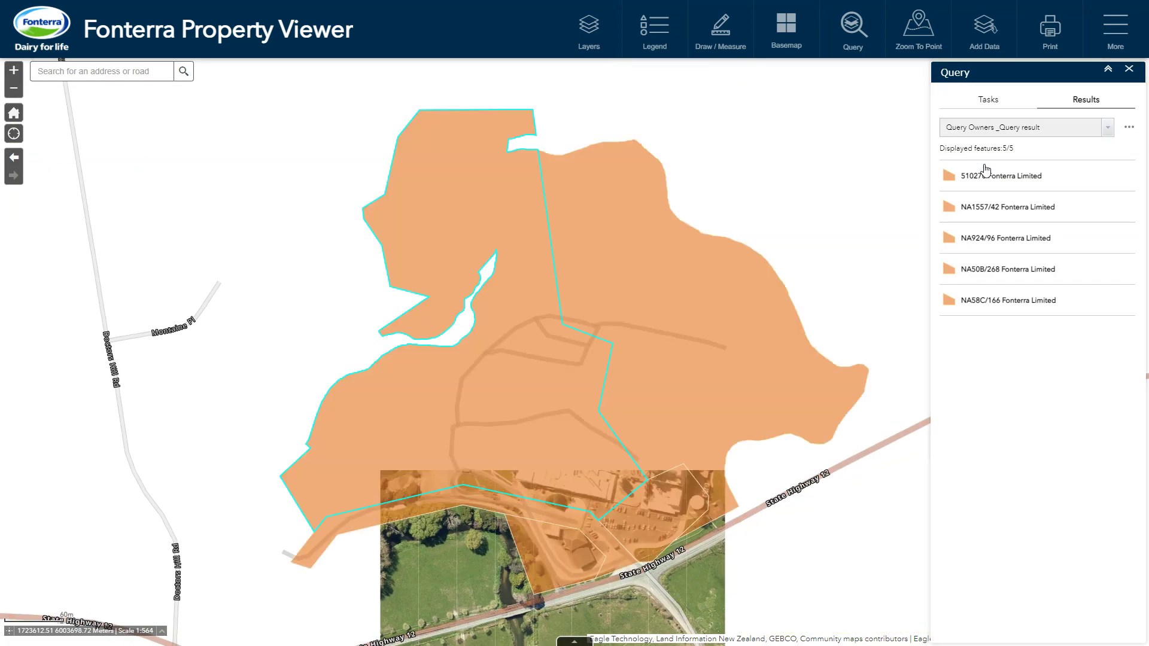
Open title NA1557/42's details from result 510270, then return and reopen title 510270
{"action": "left_click", "coordinate": [987, 173]}
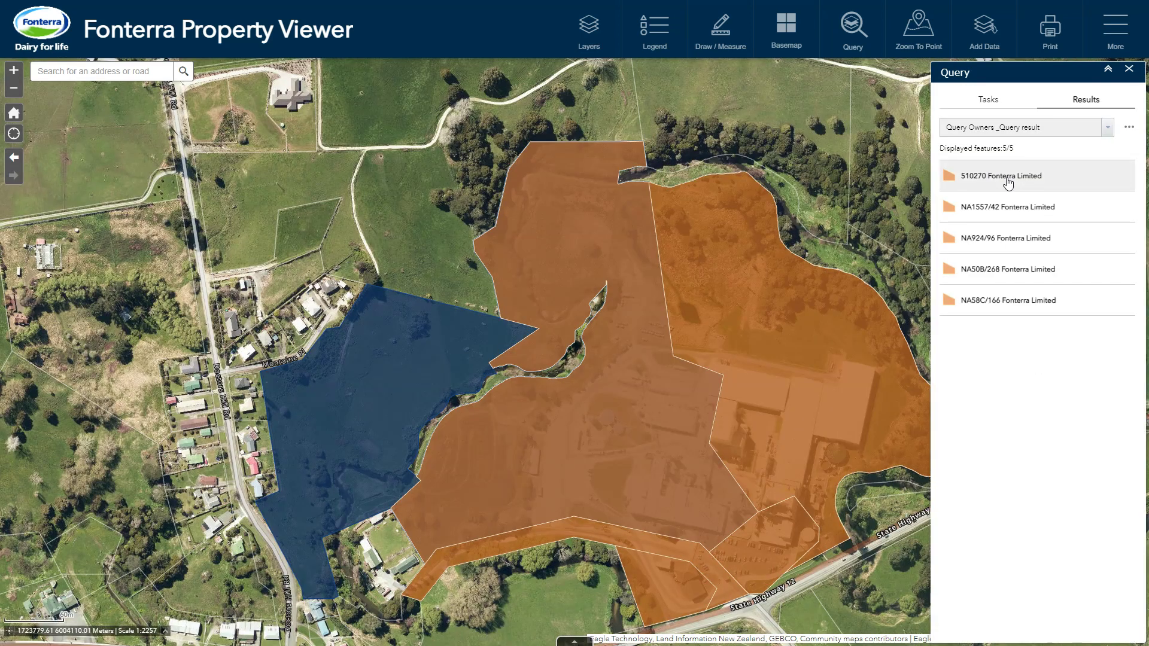
{"action": "double_click", "coordinate": [1005, 211]}
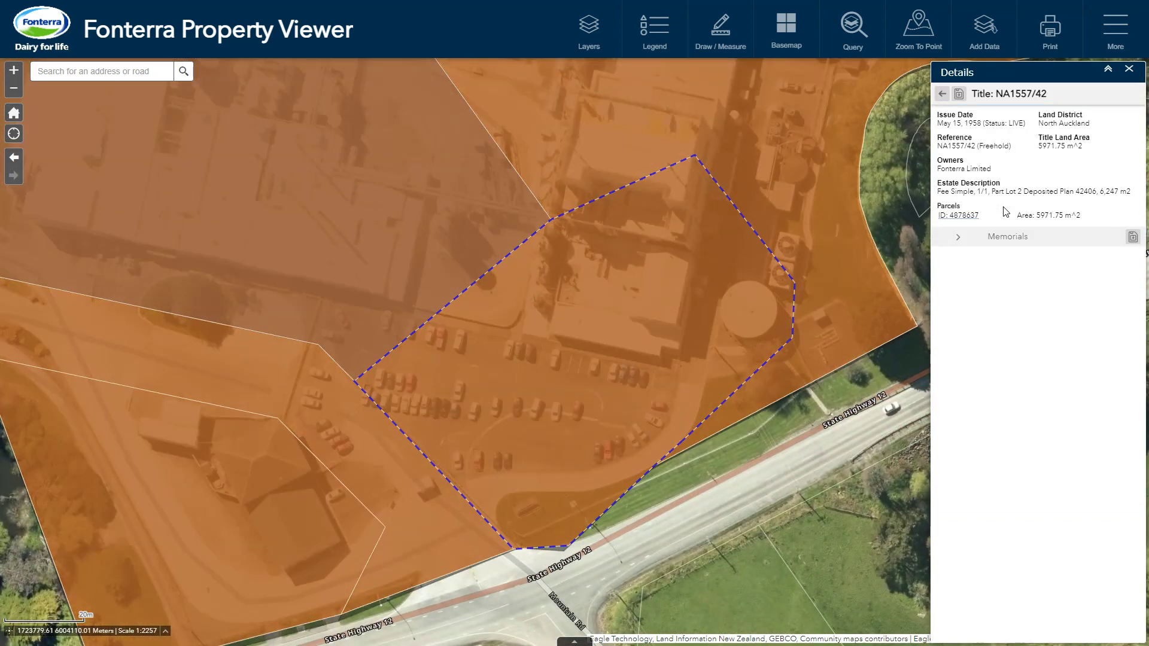
{"action": "left_click", "coordinate": [943, 93]}
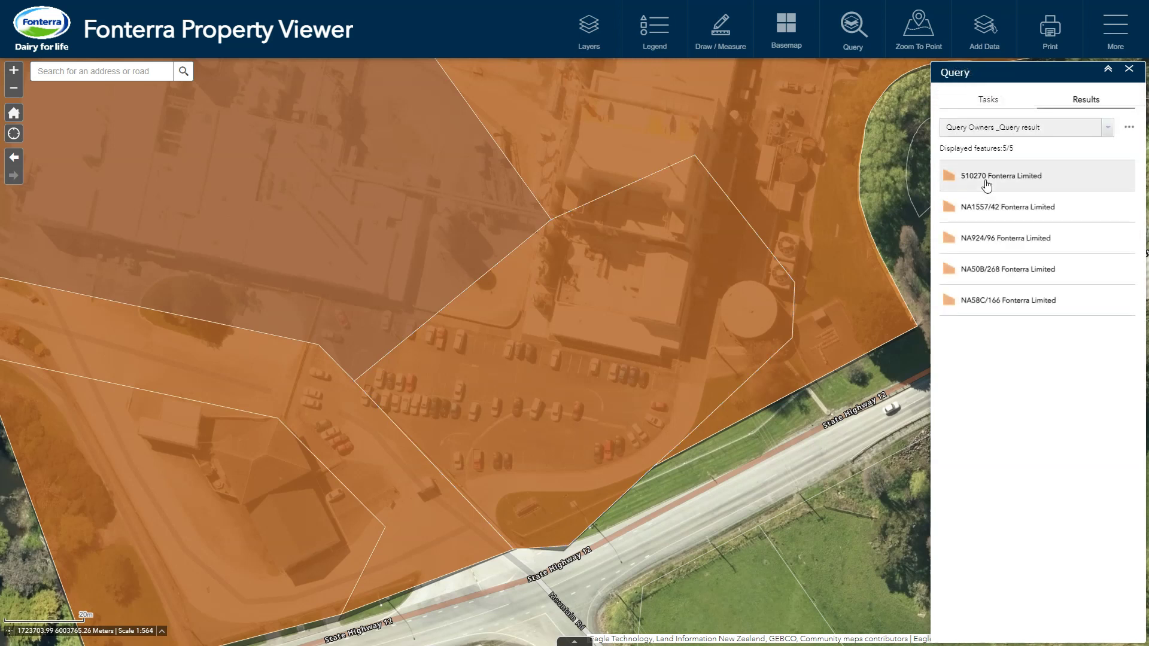
{"action": "left_click", "coordinate": [987, 186]}
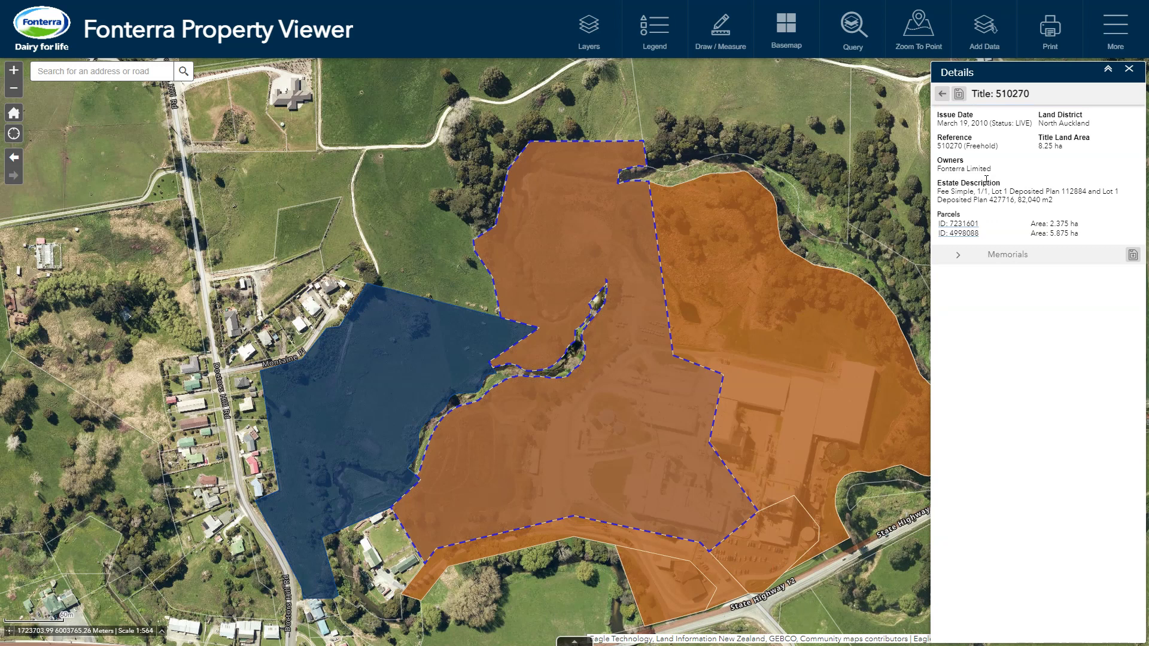
Check parcel 7231601, return to title 510270, and expand its Memorials list
{"action": "left_click", "coordinate": [959, 225]}
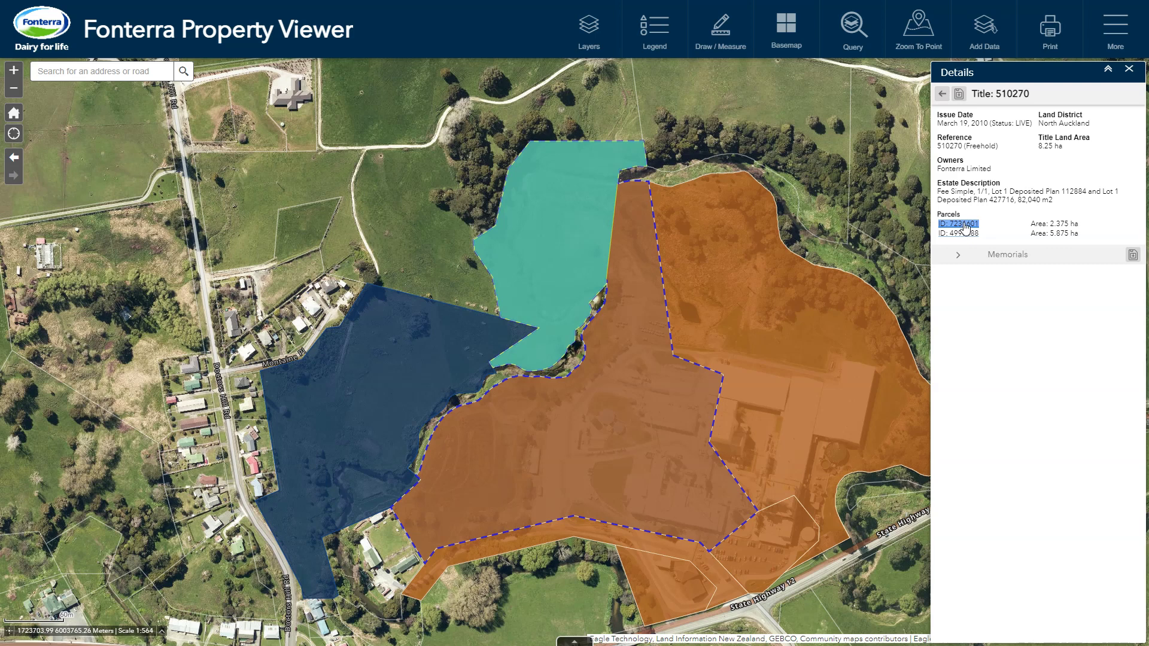
{"action": "left_click", "coordinate": [964, 224]}
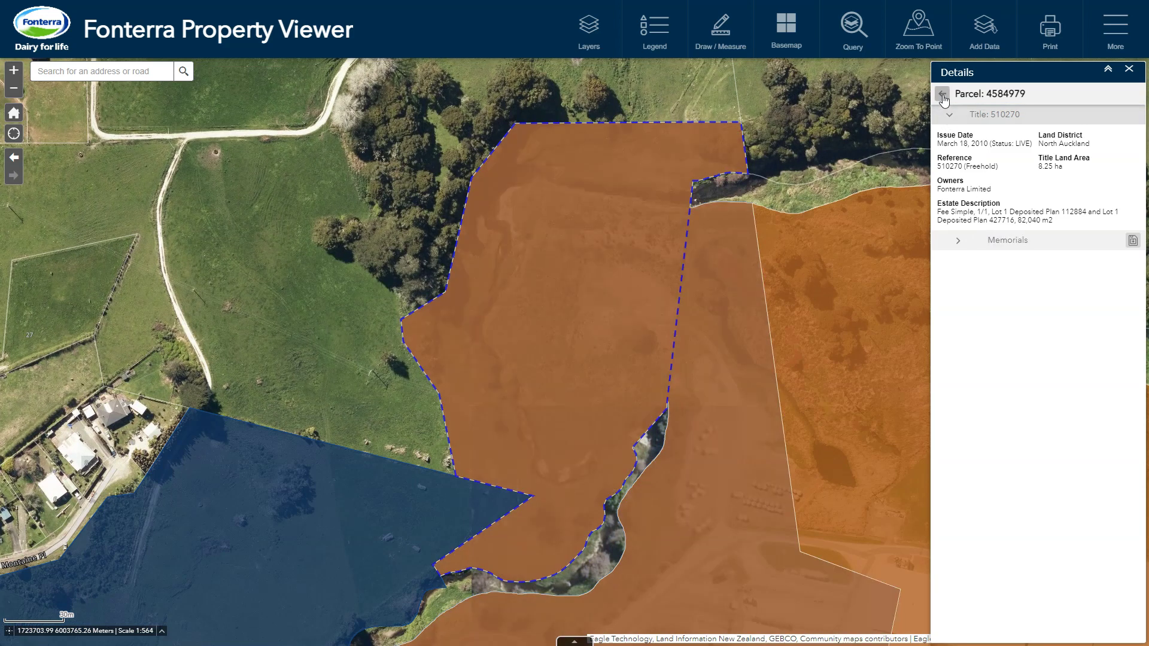
{"action": "left_click", "coordinate": [943, 96]}
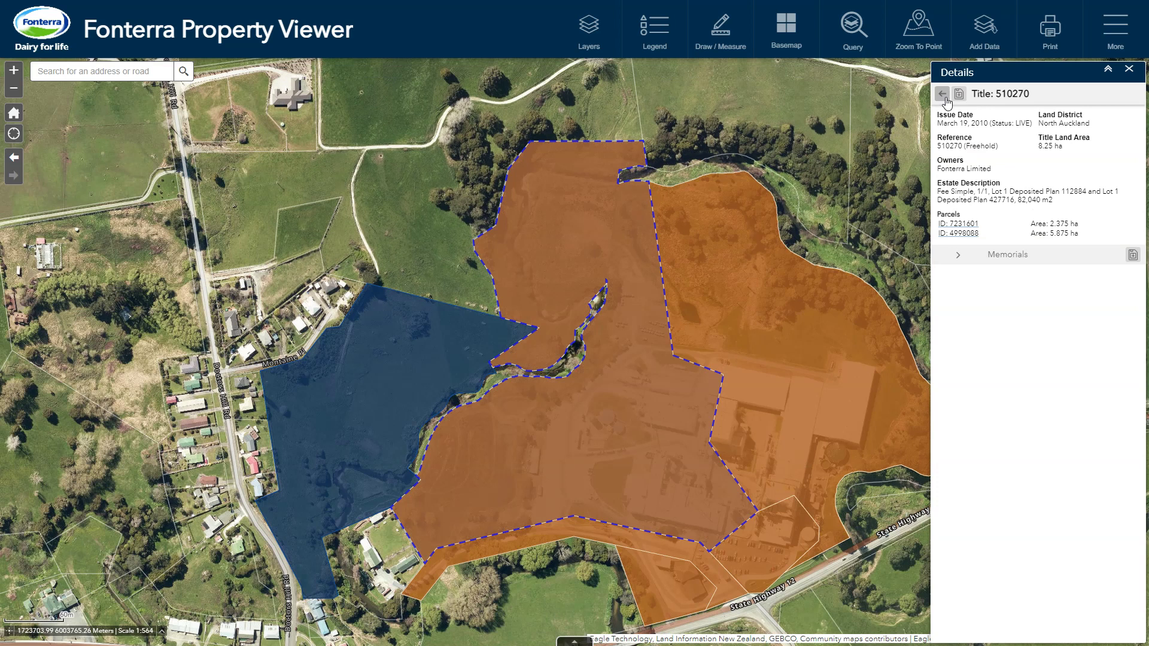
{"action": "left_click", "coordinate": [955, 261]}
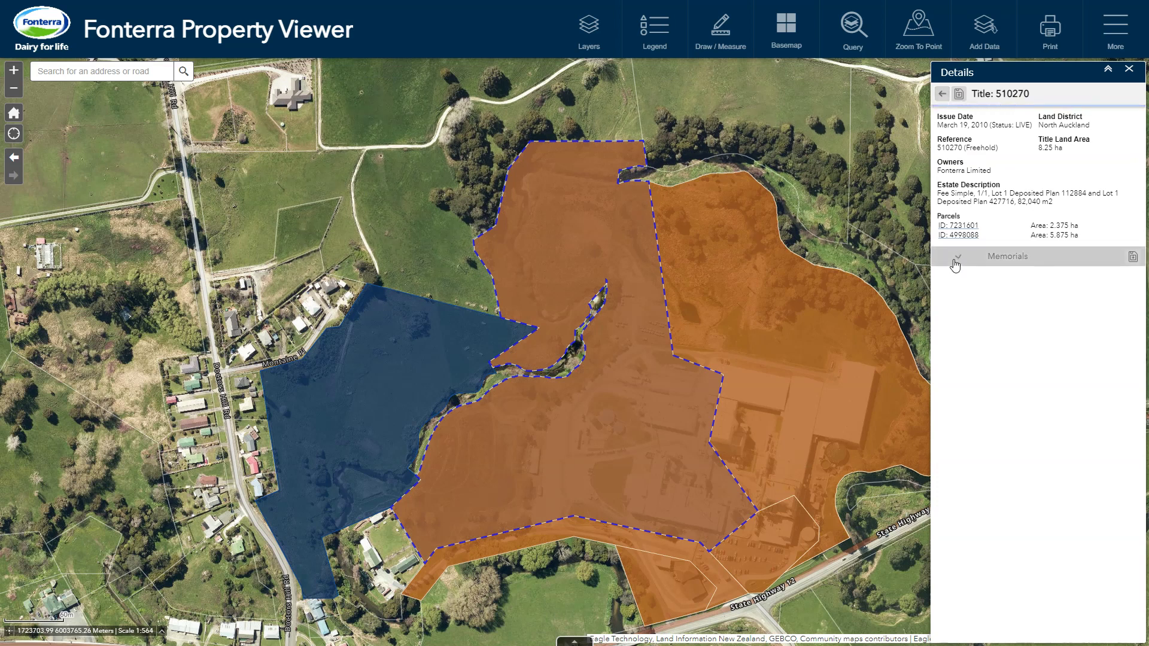